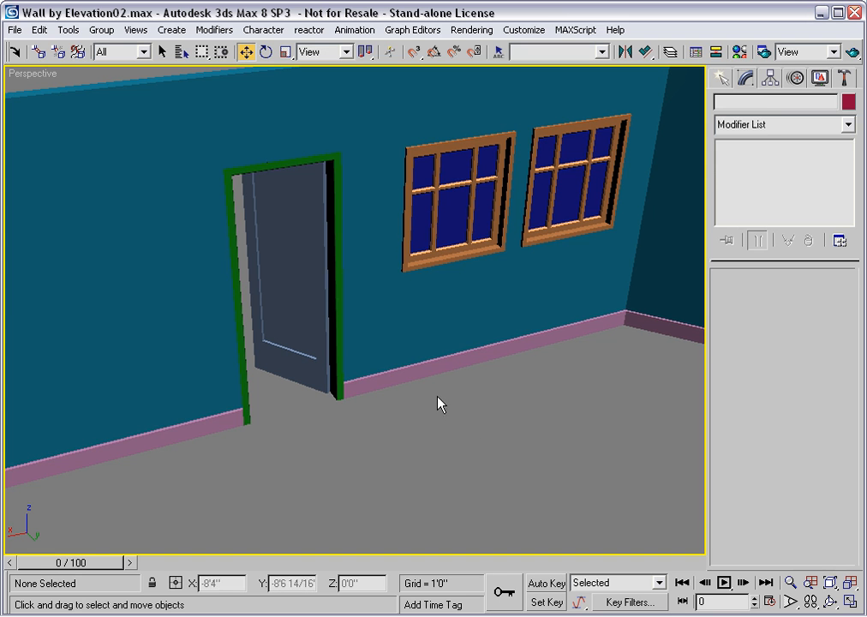
# Step: Clone the base molding upward along Z to a height of about 2'5 9/16" as a copy named ChairRail01
pyautogui.click(424, 370)
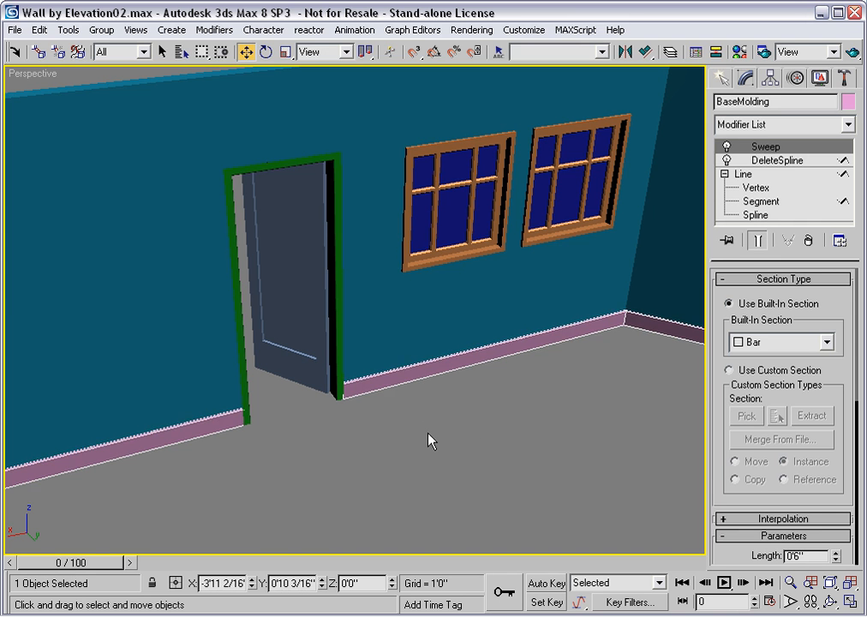
pyautogui.press('z')
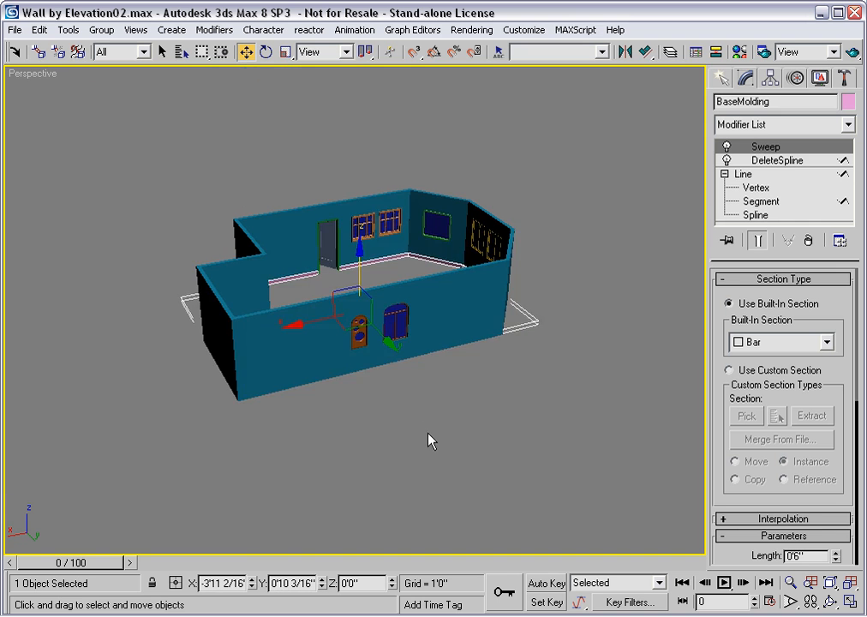
pyautogui.keyDown('alt'); pyautogui.moveTo(398, 360); pyautogui.dragTo(414, 381, button='middle'); pyautogui.keyUp('alt')
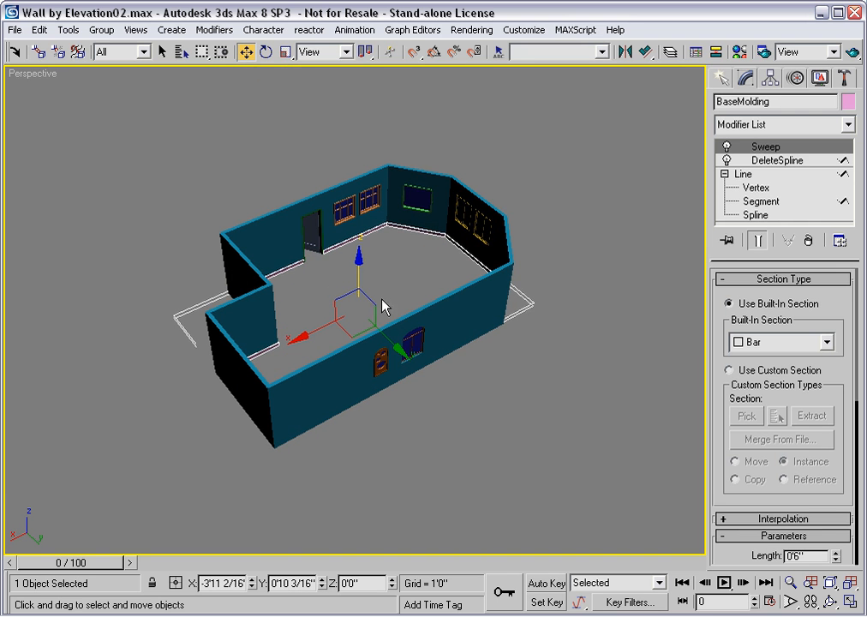
pyautogui.keyDown('shift'); pyautogui.moveTo(359, 281); pyautogui.dragTo(356, 267); pyautogui.keyUp('shift')
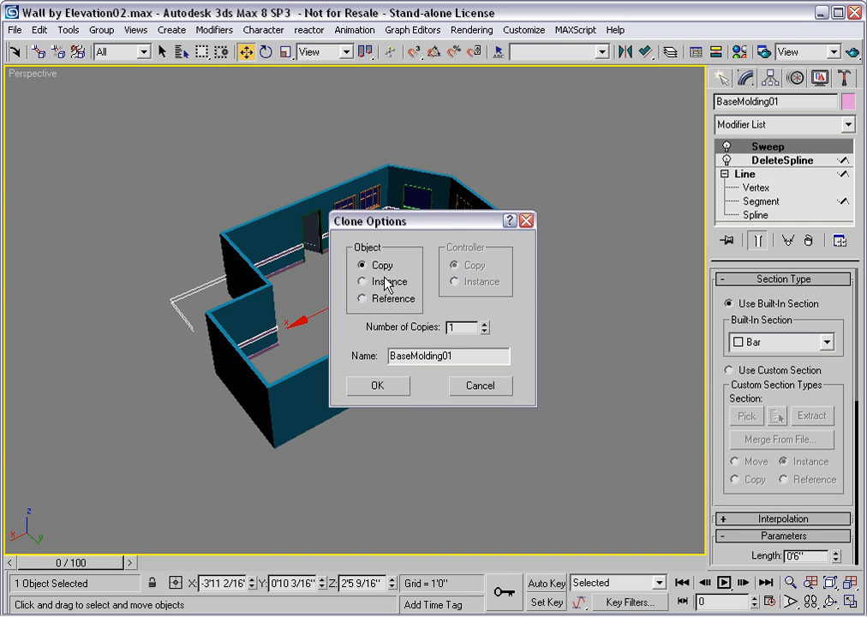
pyautogui.moveTo(507, 355); pyautogui.dragTo(393, 357)
pyautogui.write('ChairRail01')
pyautogui.press('Return')
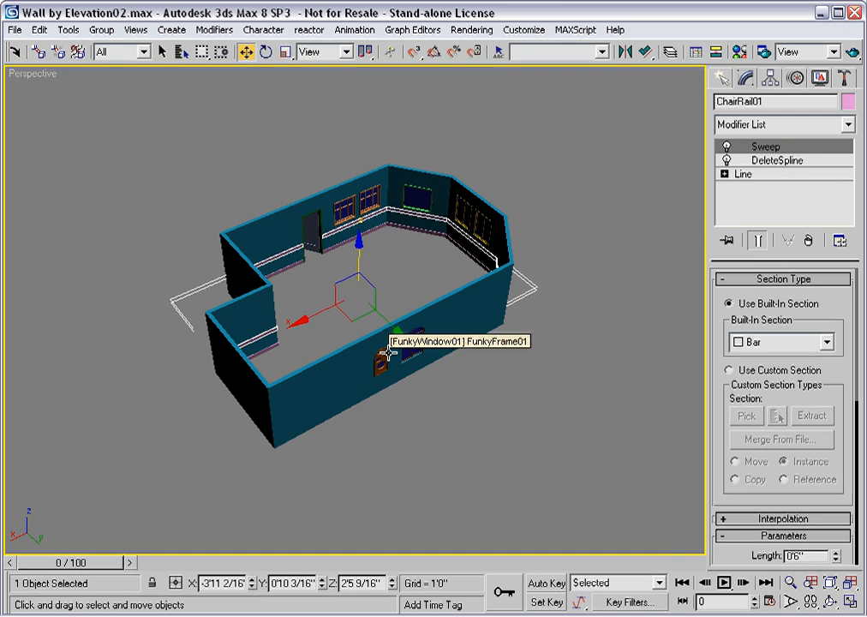
# Step: Give the ChairRail01 sweep a custom section by merging MouldingChairRailProfile from Profiles.max as an instance
pyautogui.press('z')
pyautogui.keyDown('alt'); pyautogui.moveTo(389, 352); pyautogui.dragTo(380, 349, button='middle'); pyautogui.keyUp('alt')
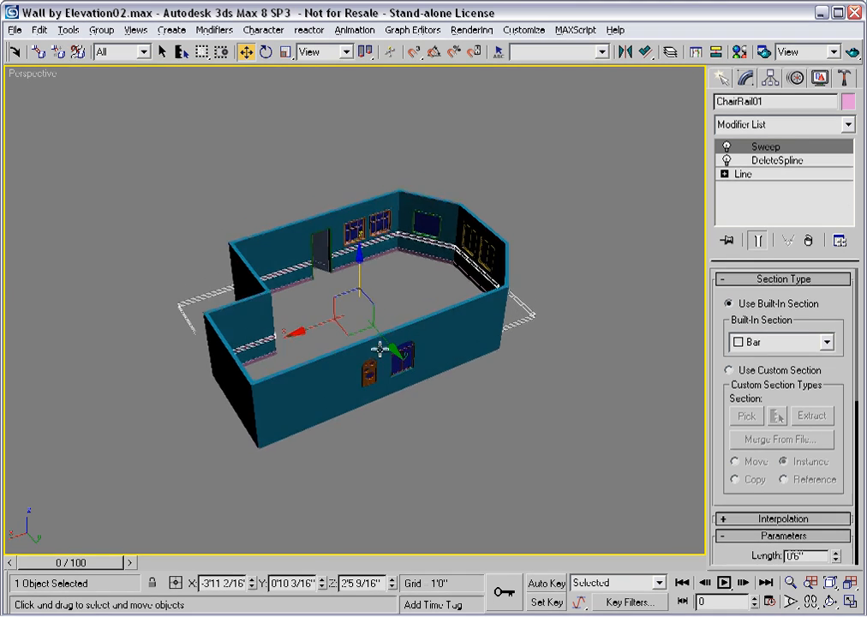
pyautogui.scroll(6, 352, 301)
pyautogui.moveTo(282, 242); pyautogui.dragTo(370, 351, button='middle')
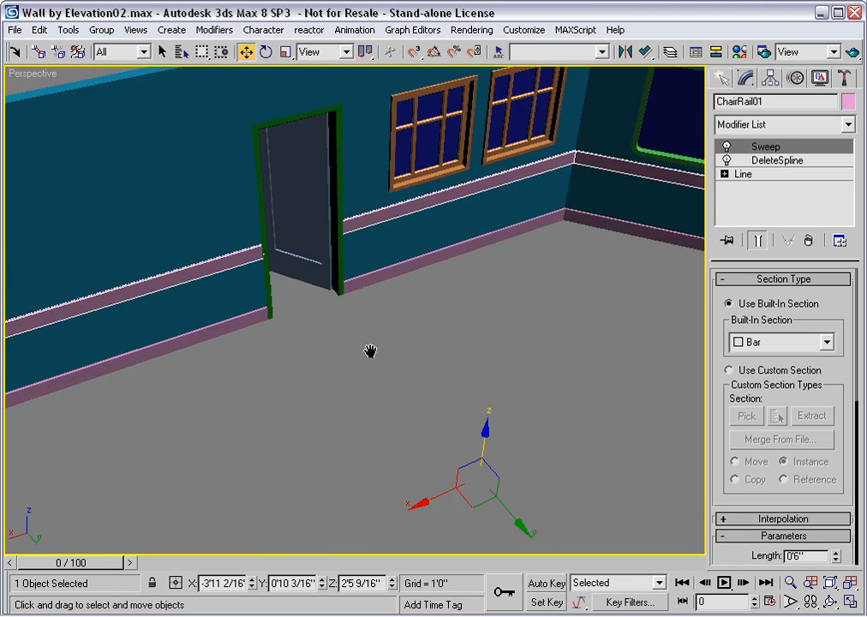
pyautogui.scroll(2, 371, 327)
pyautogui.moveTo(358, 298); pyautogui.dragTo(387, 382, button='middle')
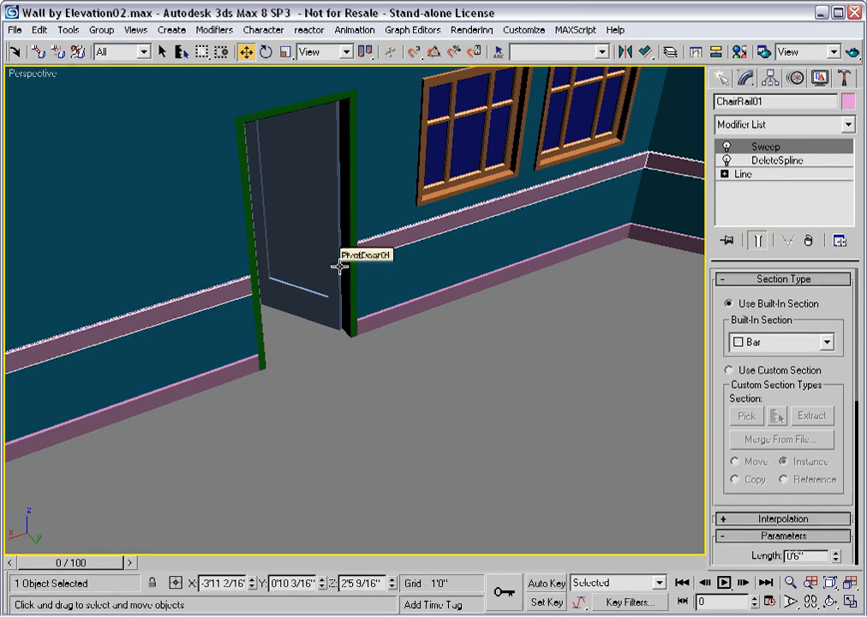
pyautogui.click(729, 370)
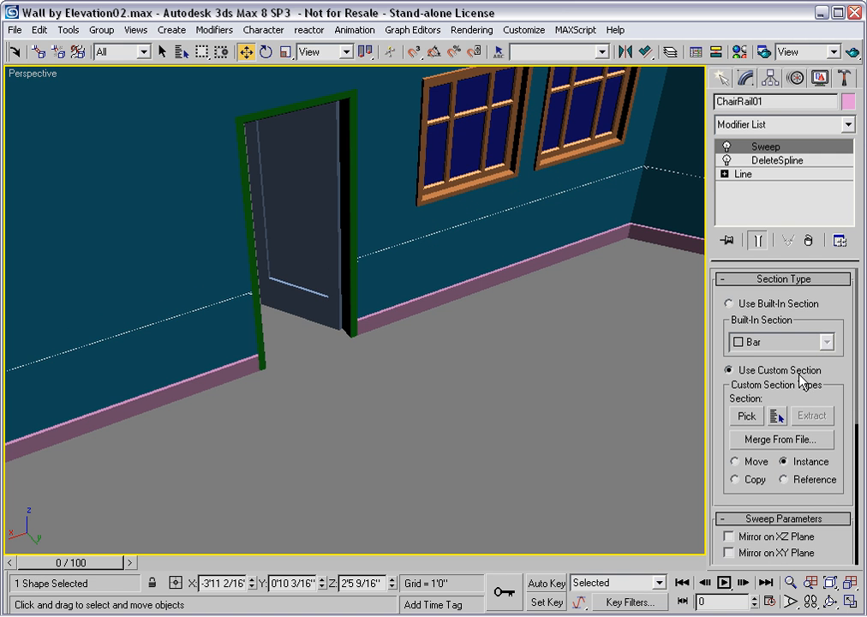
pyautogui.click(781, 440)
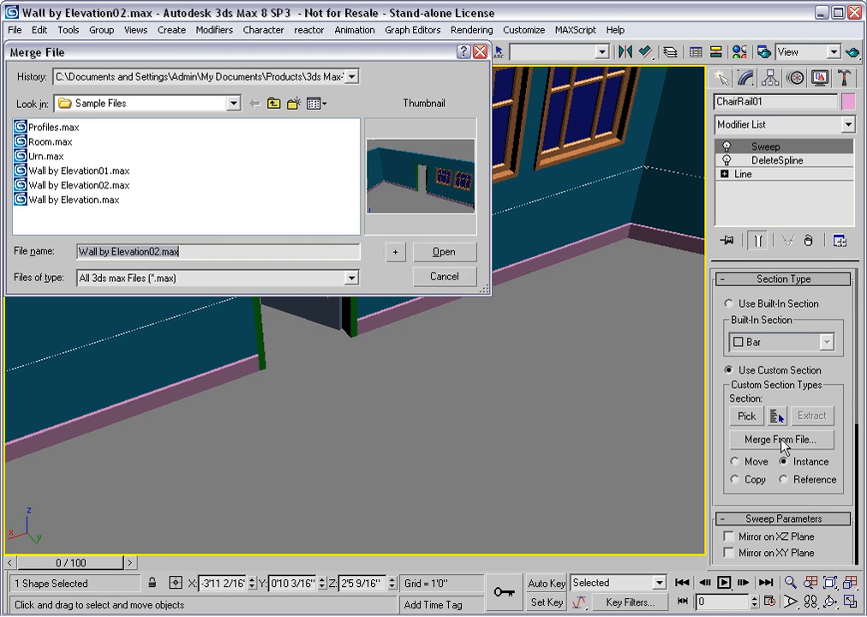
pyautogui.click(47, 127)
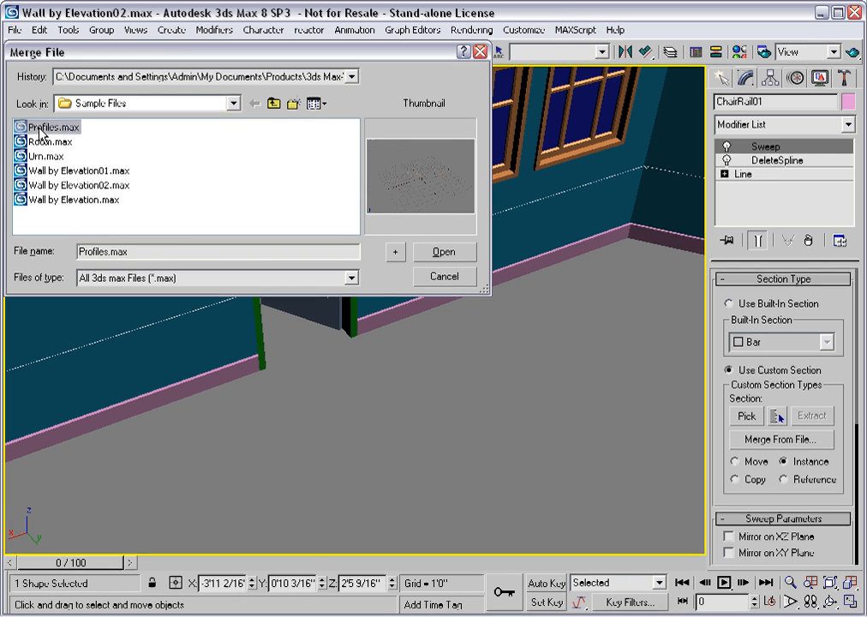
pyautogui.click(444, 255)
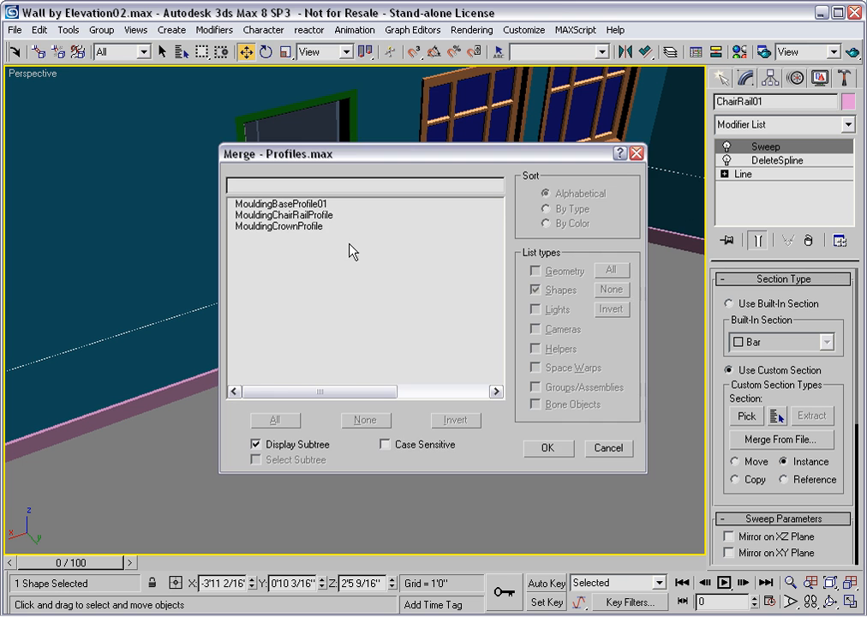
pyautogui.click(303, 215)
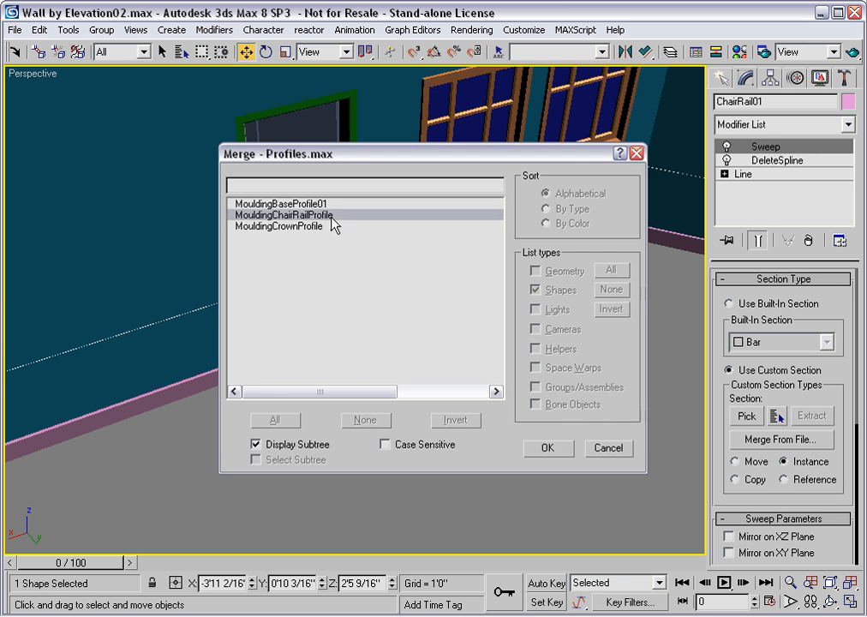
pyautogui.click(547, 448)
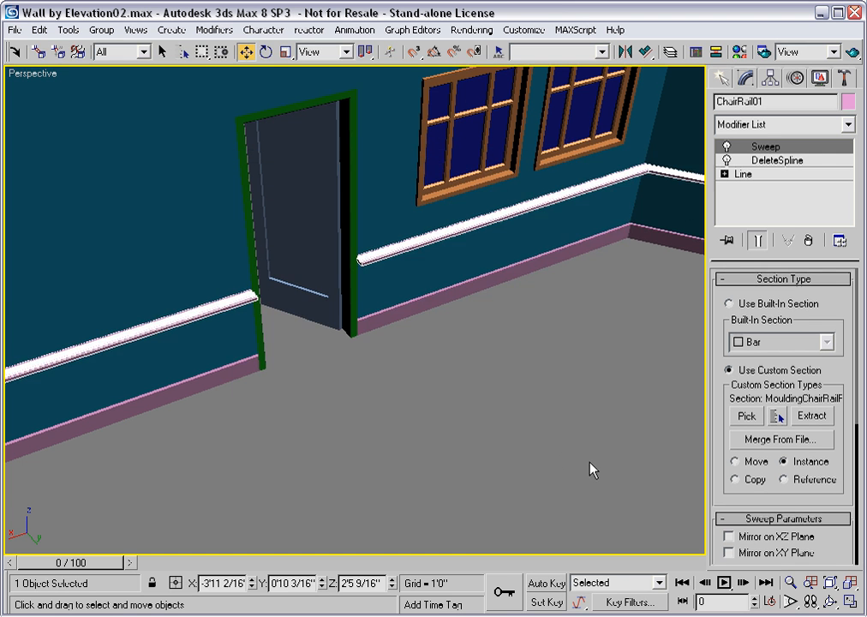
# Step: Set the chair rail sweep's angle to 90 degrees so the profile lies against the wall
pyautogui.moveTo(434, 389); pyautogui.dragTo(478, 435, button='middle')
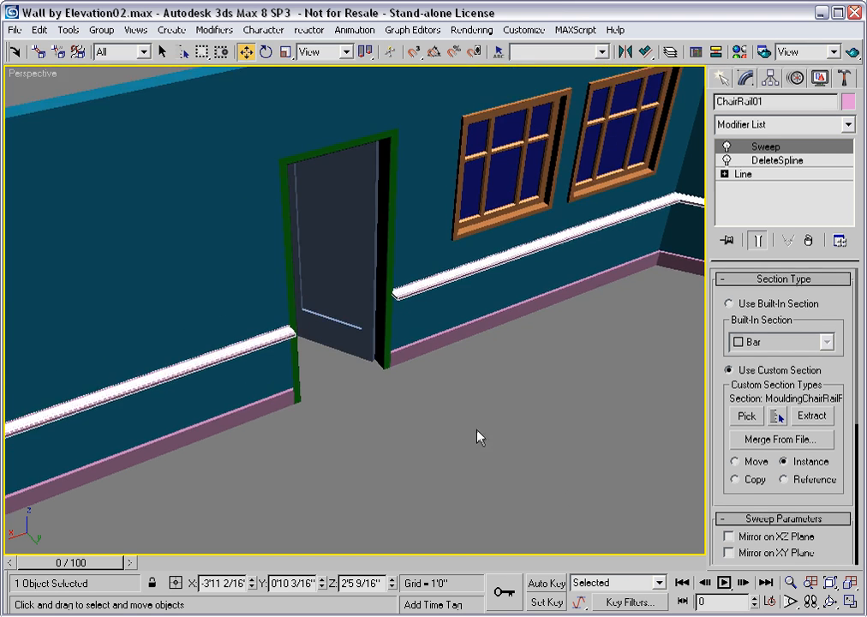
pyautogui.scroll(4, 384, 290)
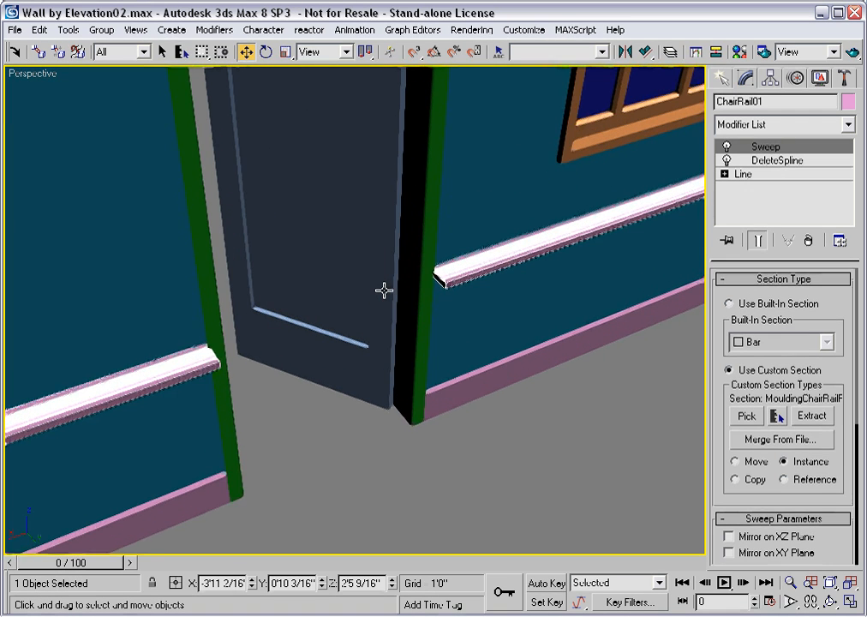
pyautogui.scroll(1, 384, 290)
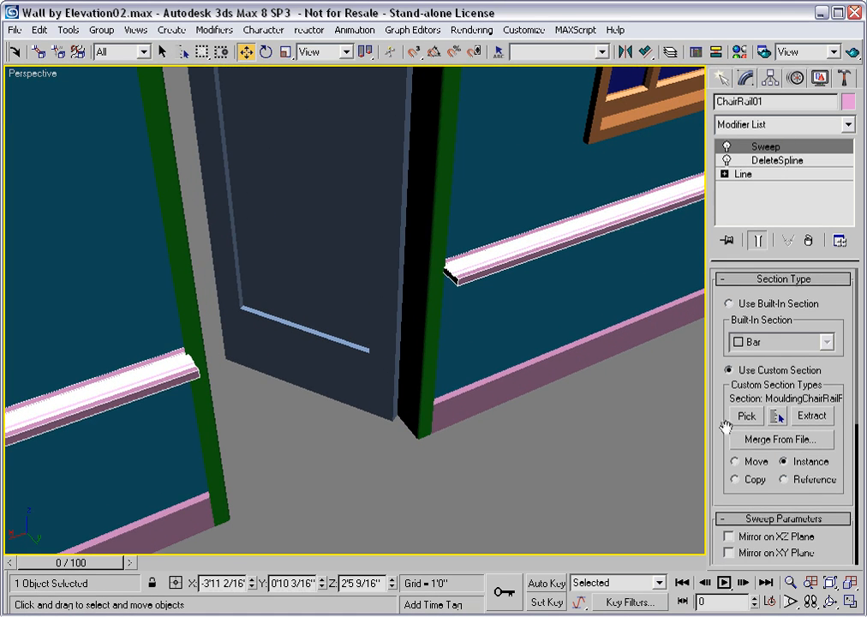
pyautogui.moveTo(724, 424); pyautogui.dragTo(702, 228)
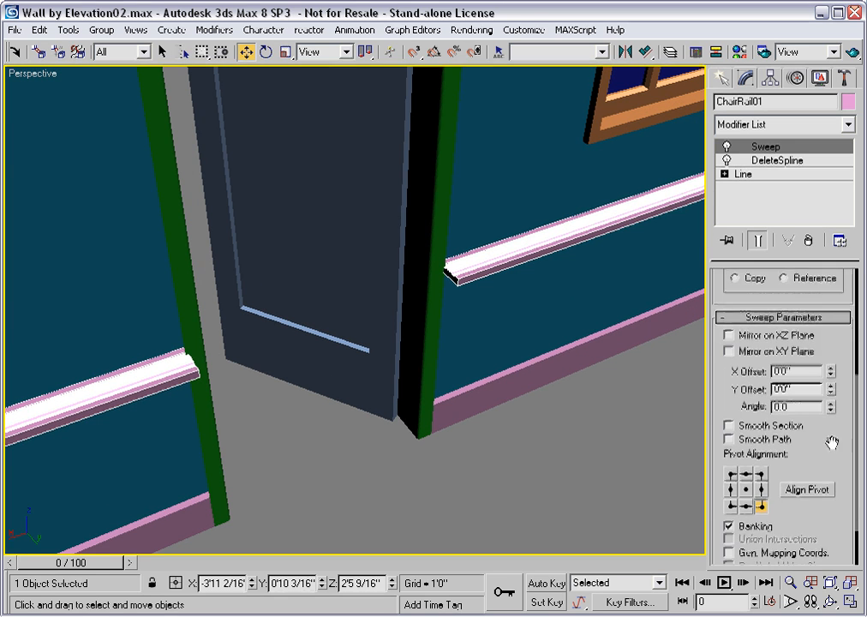
pyautogui.moveTo(832, 443); pyautogui.dragTo(829, 406)
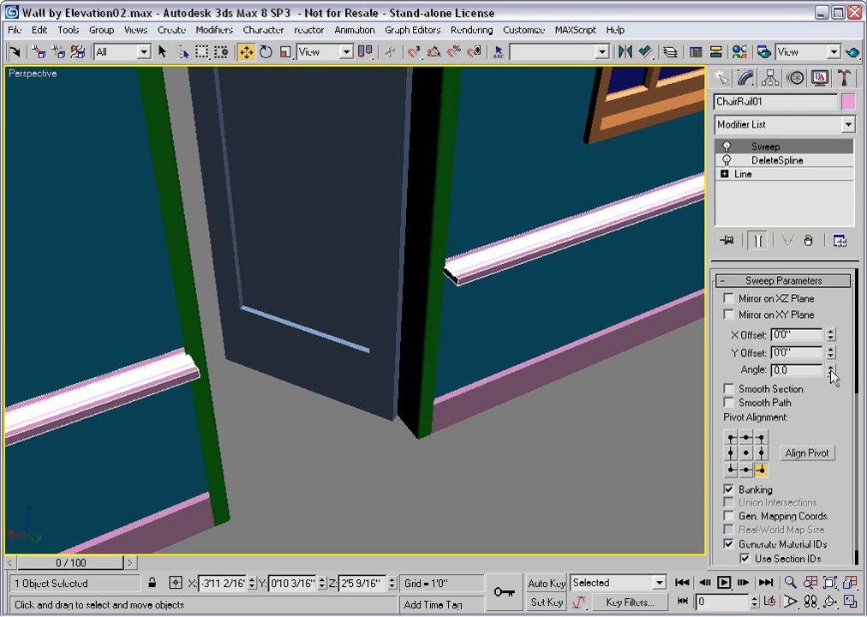
pyautogui.moveTo(831, 375); pyautogui.dragTo(818, 124)
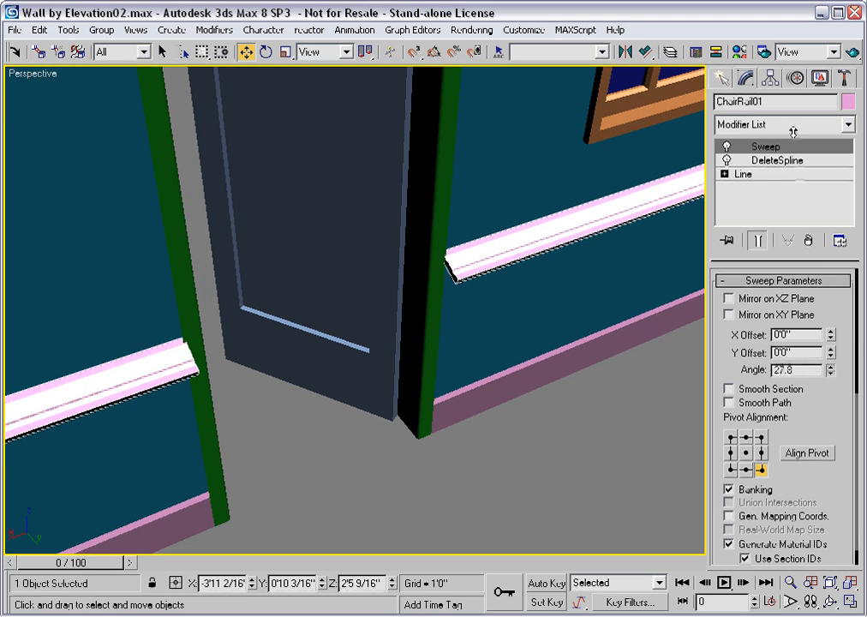
pyautogui.moveTo(818, 264); pyautogui.dragTo(790, 245)
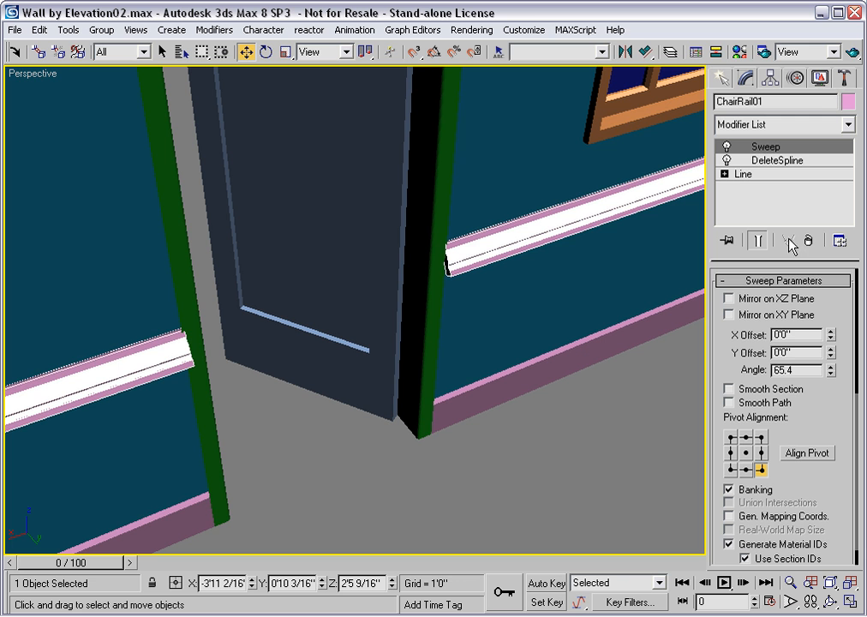
pyautogui.doubleClick(797, 370)
pyautogui.write('90')
pyautogui.press('Return')
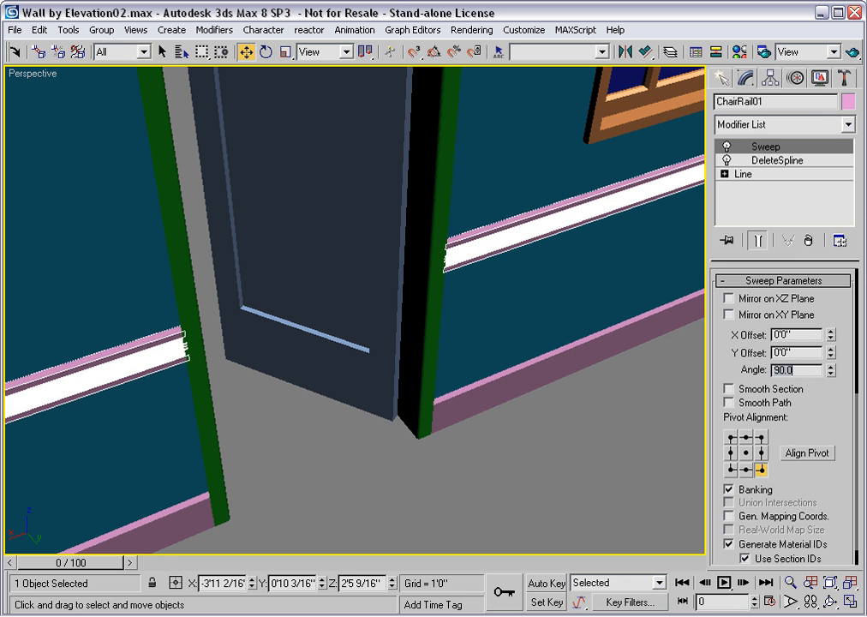
# Step: Try the lower-centre and lower-left pivot alignments on the chair rail sweep and return it to lower-right
pyautogui.click(746, 470)
pyautogui.click(732, 470)
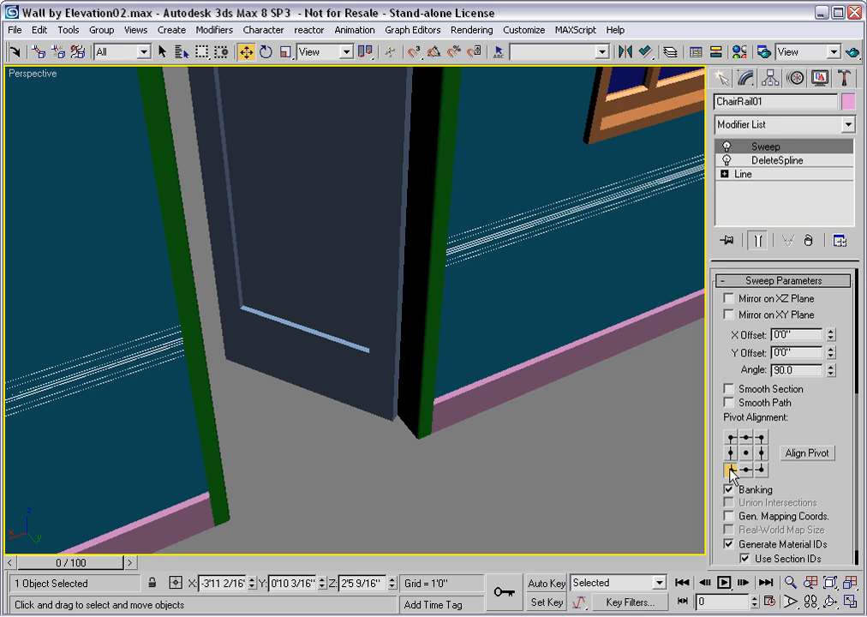
pyautogui.click(761, 470)
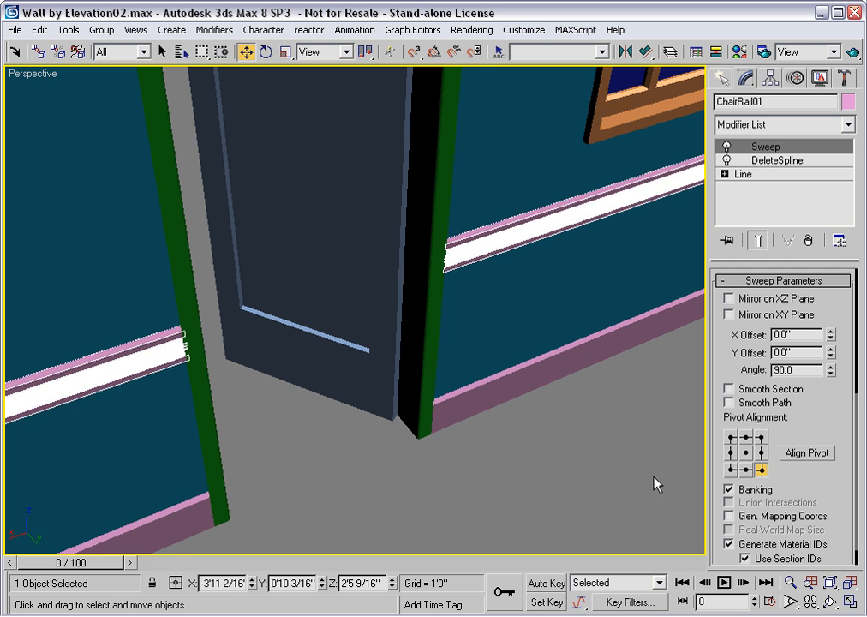
# Step: Deselect the chair rail and examine its moulding profile and ends up close on both sides of the door frame
pyautogui.moveTo(575, 435); pyautogui.dragTo(565, 437, button='middle')
pyautogui.scroll(-1, 515, 448)
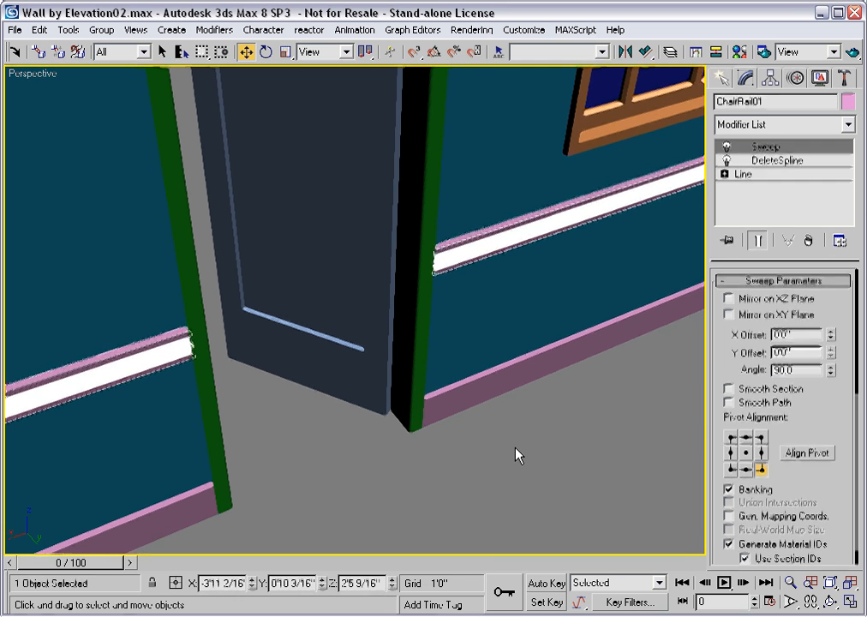
pyautogui.scroll(1, 519, 454)
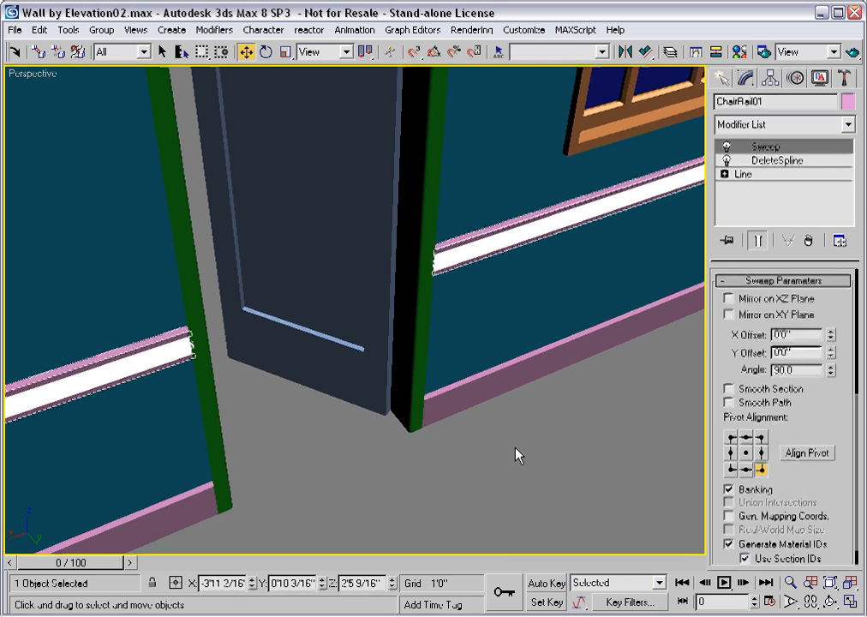
pyautogui.click(516, 448)
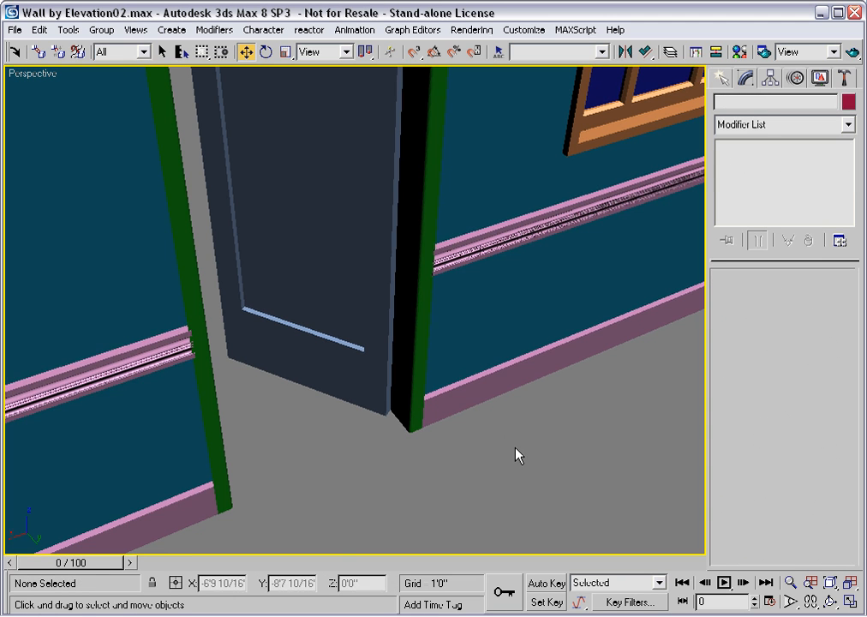
pyautogui.click(790, 583)
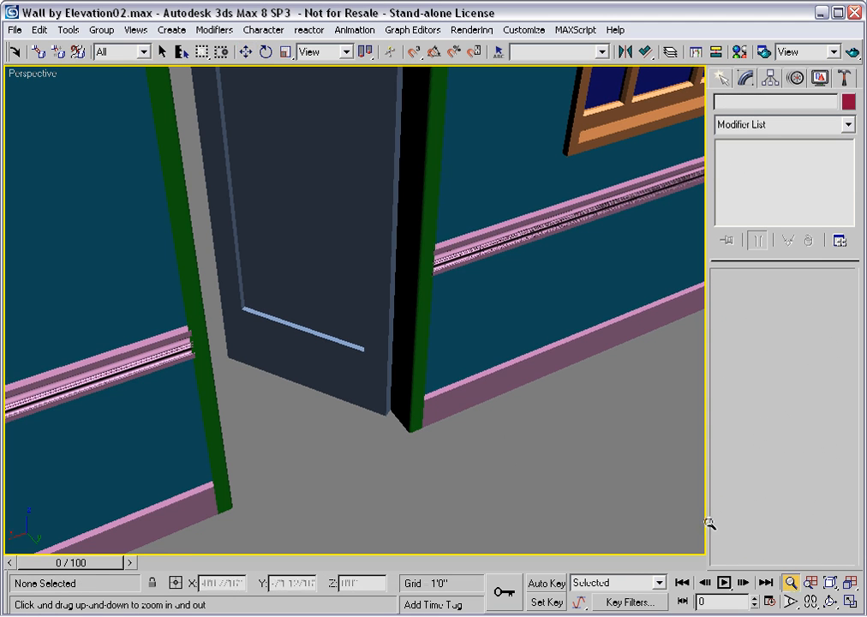
pyautogui.moveTo(528, 332); pyautogui.dragTo(544, 110)
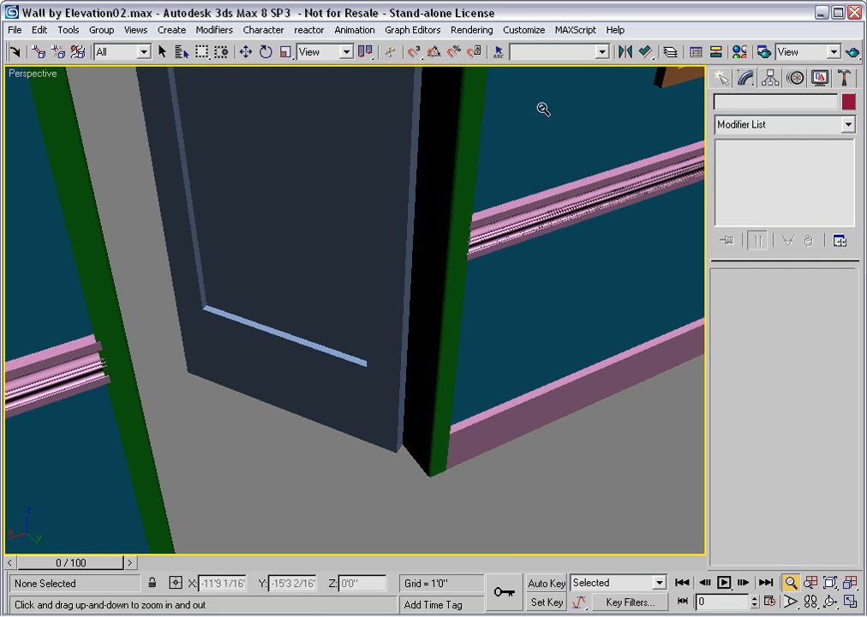
pyautogui.moveTo(373, 358); pyautogui.dragTo(752, 108, button='middle')
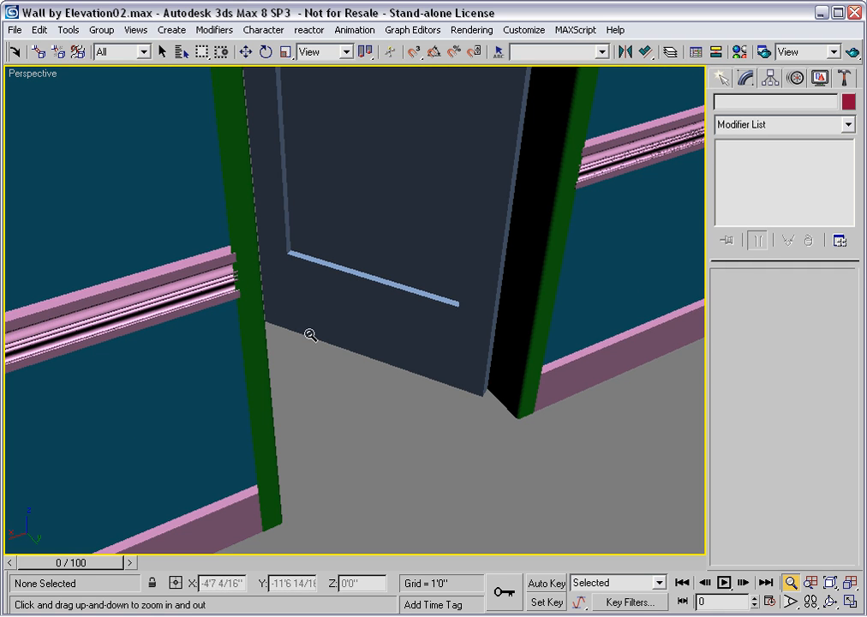
# Step: Adjust the ChairRail01 line's vertices on both sides of the door along X, placing the window-side vertex at about -5'11 14/16"
pyautogui.press('w')
pyautogui.click(178, 277)
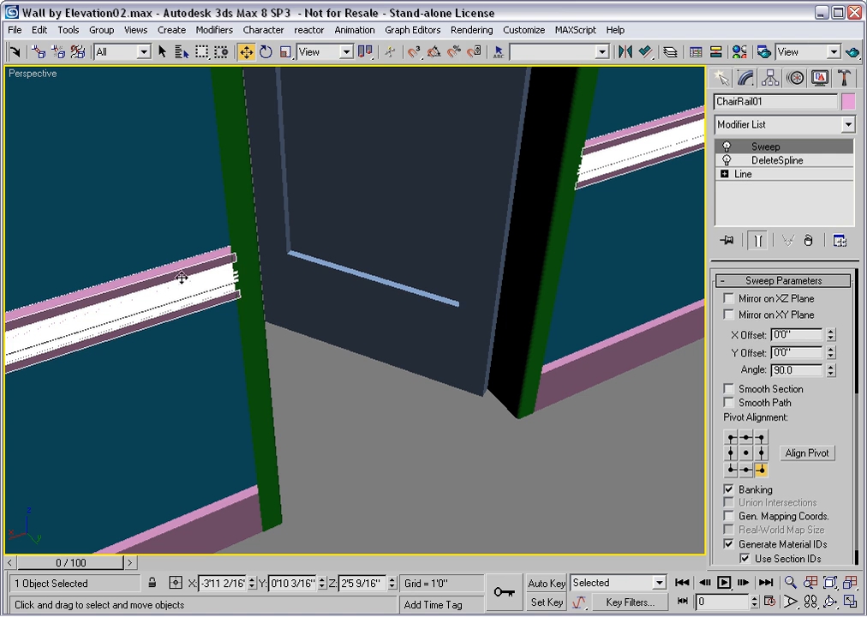
pyautogui.click(725, 173)
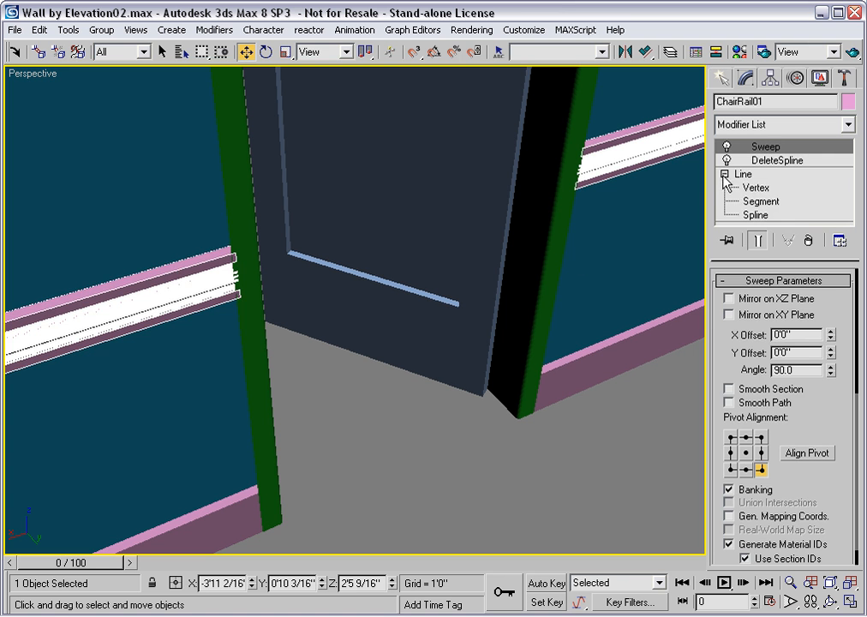
pyautogui.click(756, 188)
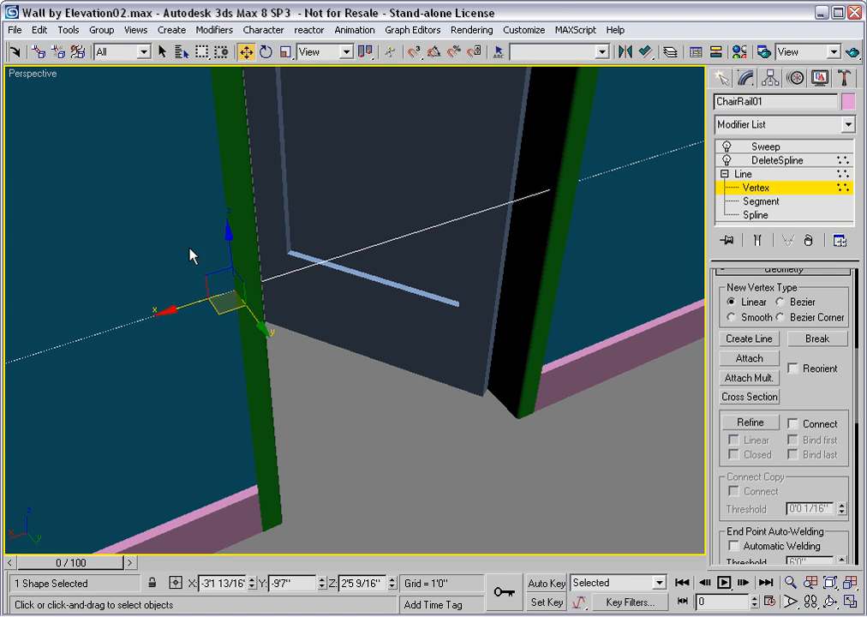
pyautogui.moveTo(202, 300); pyautogui.dragTo(191, 301)
pyautogui.click(548, 190)
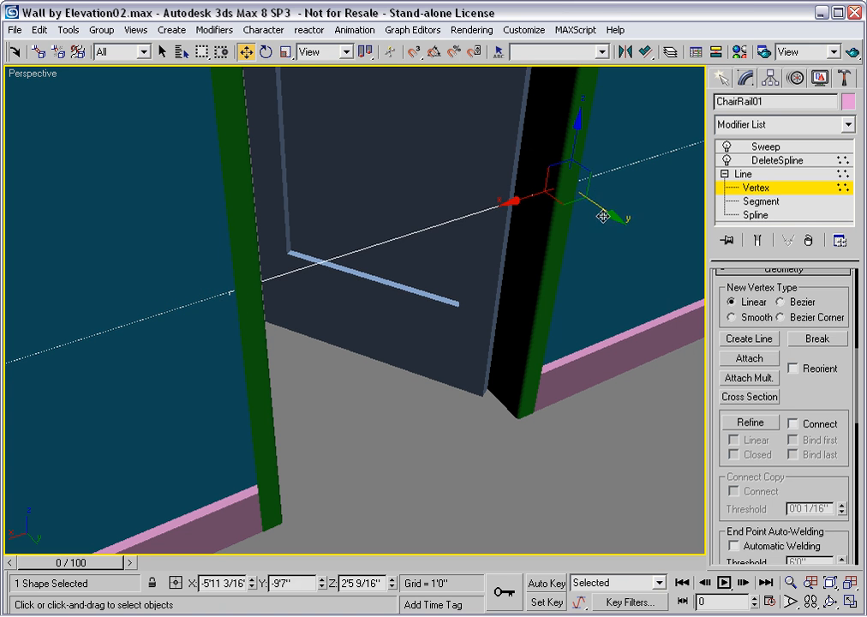
pyautogui.moveTo(533, 197); pyautogui.dragTo(533, 196)
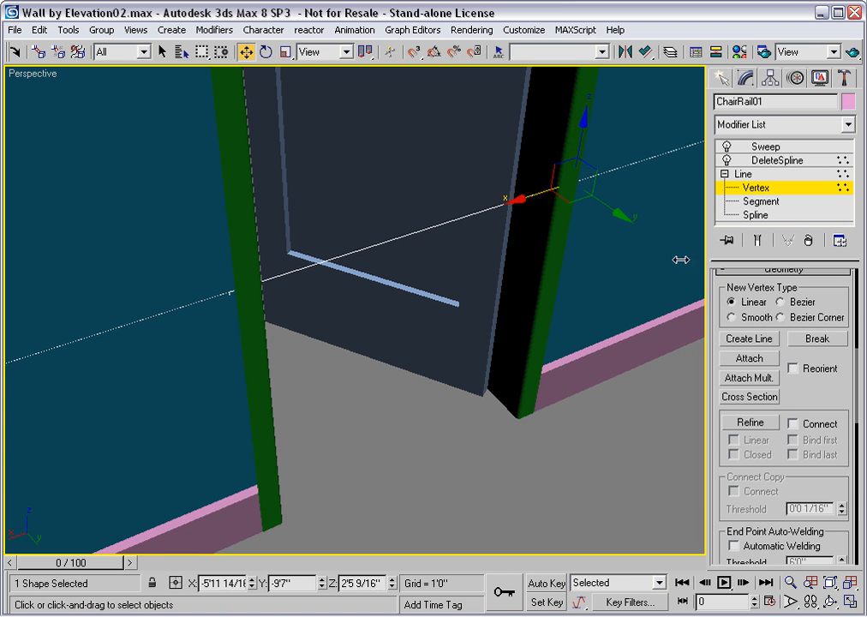
# Step: Switch ChairRail01 to its door-opening segment selection so DeleteSpline removes that piece, return to the Sweep result and deselect the rail
pyautogui.click(768, 202)
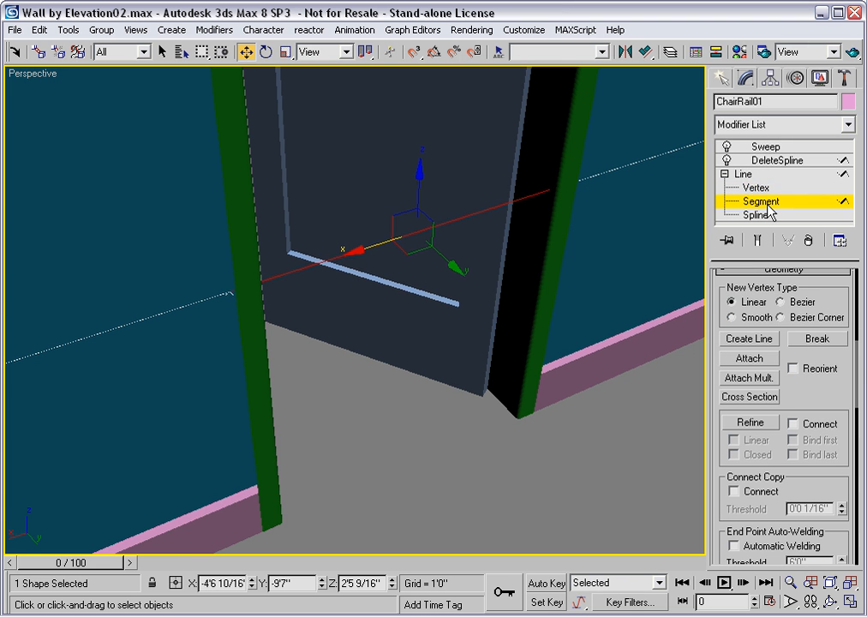
pyautogui.click(765, 147)
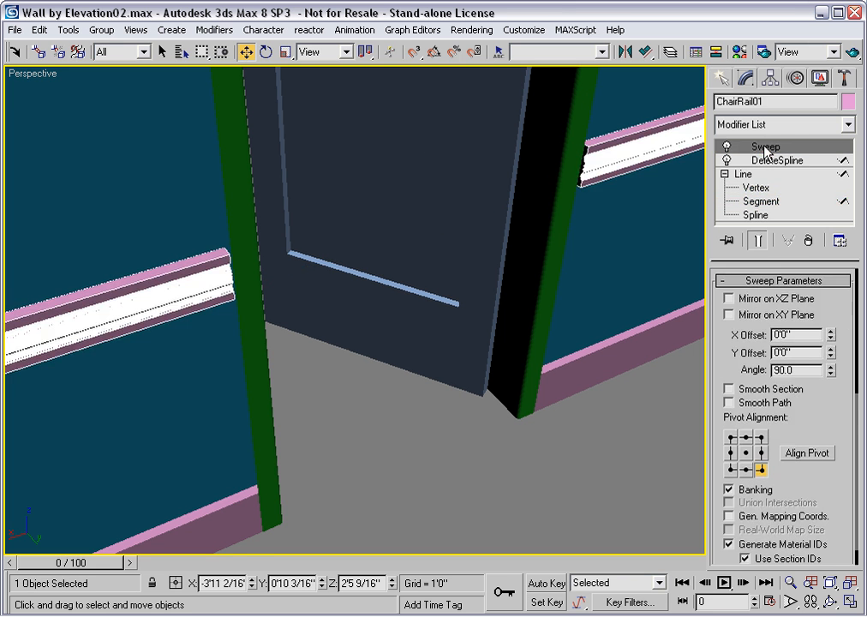
pyautogui.click(405, 499)
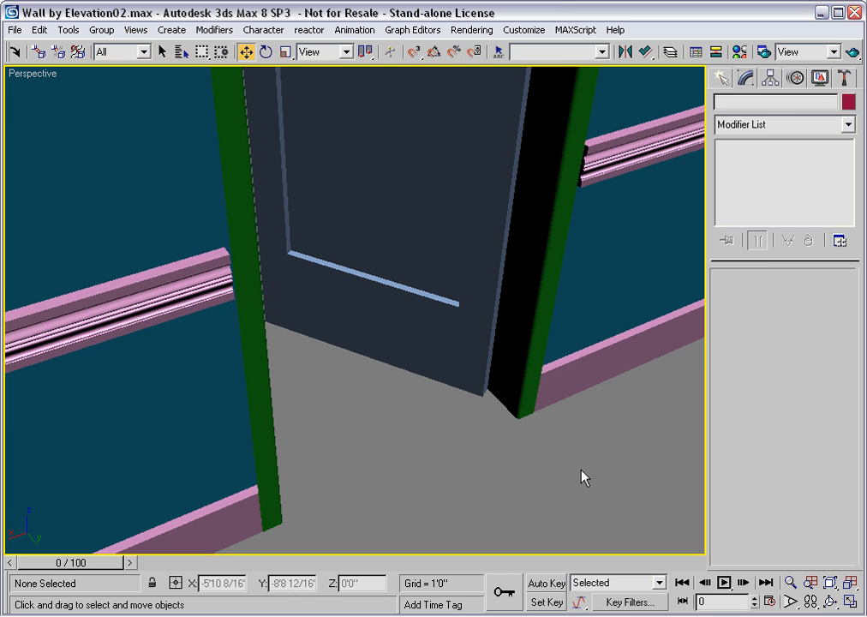
# Step: Select the MouldingChairRailProfile shape on the room's floor and isolate it for editing
pyautogui.press('z')
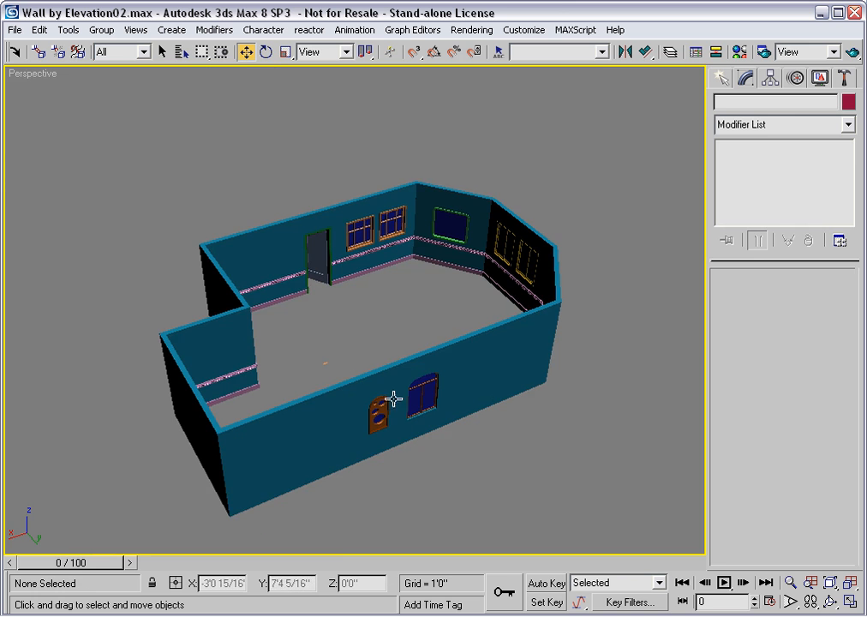
pyautogui.keyDown('alt'); pyautogui.moveTo(347, 331); pyautogui.dragTo(356, 389, button='middle'); pyautogui.keyUp('alt')
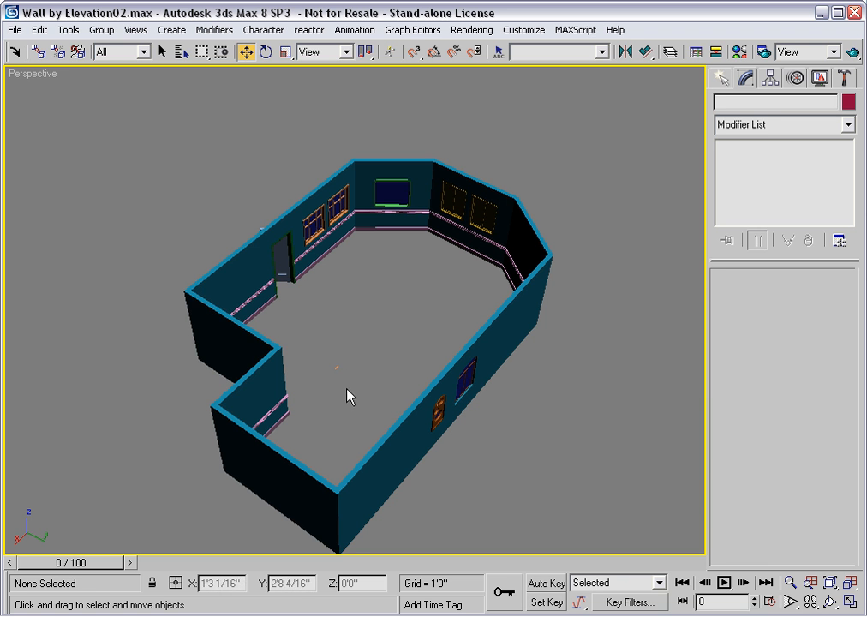
pyautogui.click(347, 380)
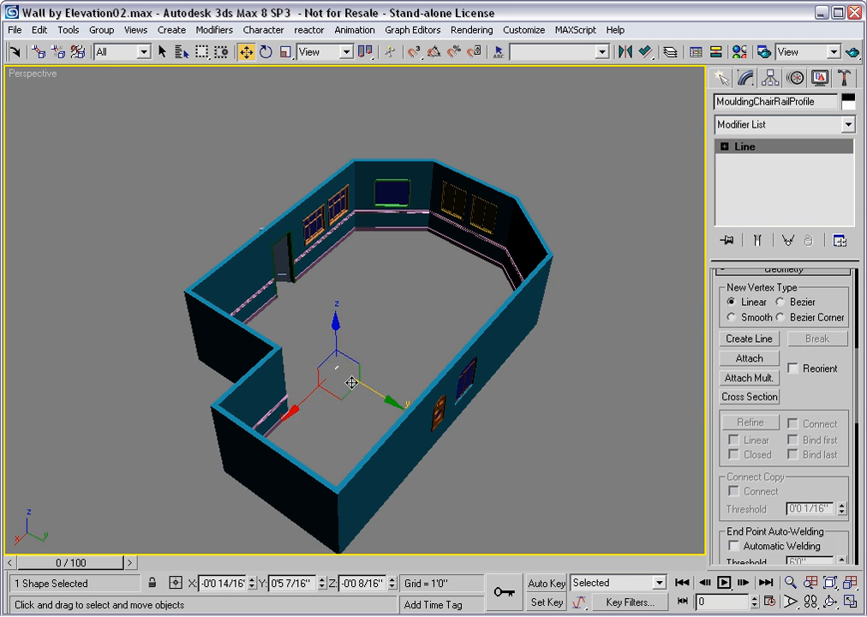
pyautogui.hotkey('alt', 'q')
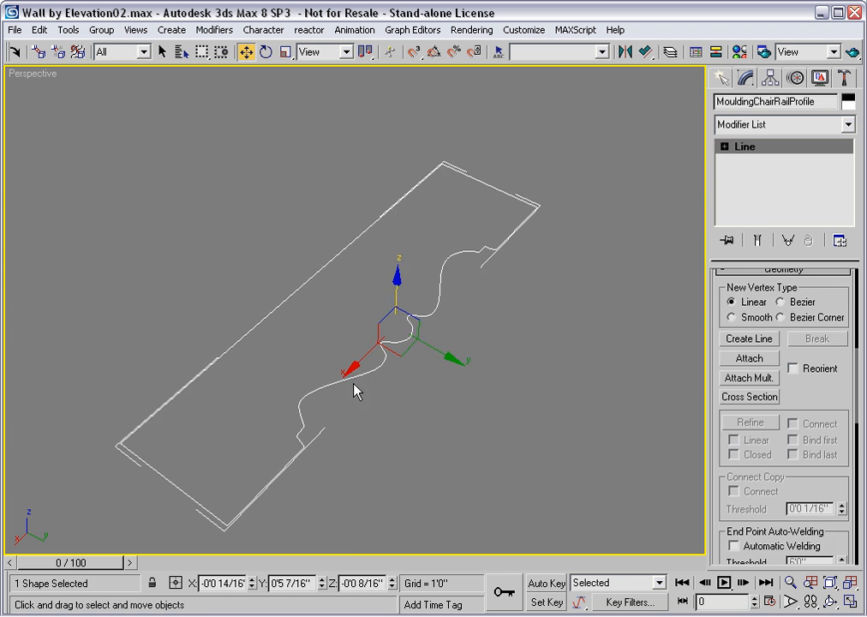
pyautogui.click(492, 435)
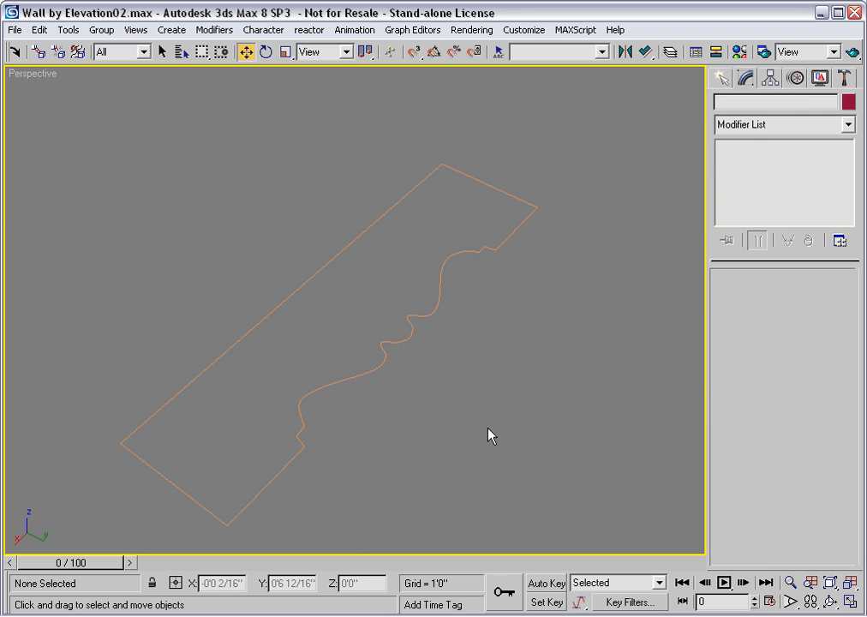
pyautogui.click(383, 362)
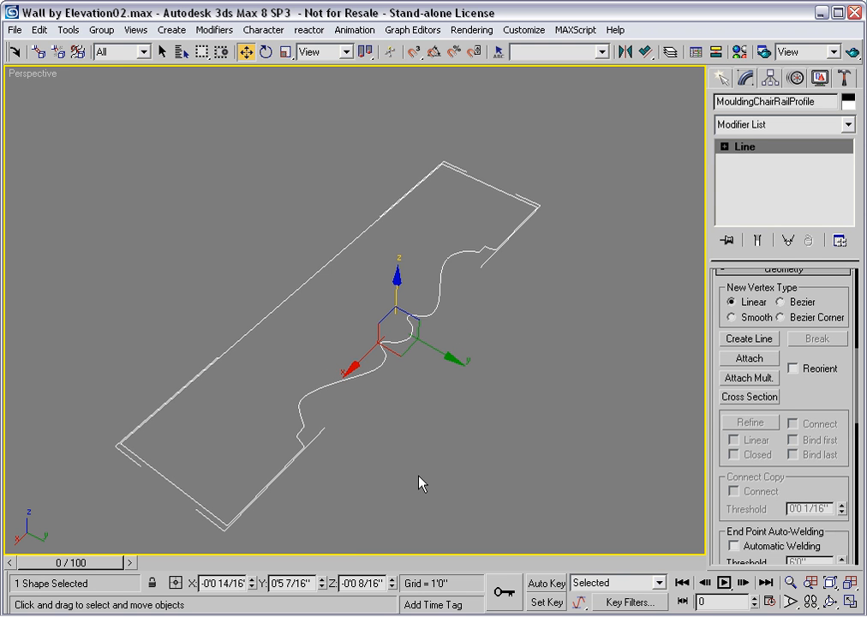
# Step: Delete the vertices that form the middle curves of the chair rail profile's moulded edge and leave vertex editing
pyautogui.click(724, 147)
pyautogui.click(756, 161)
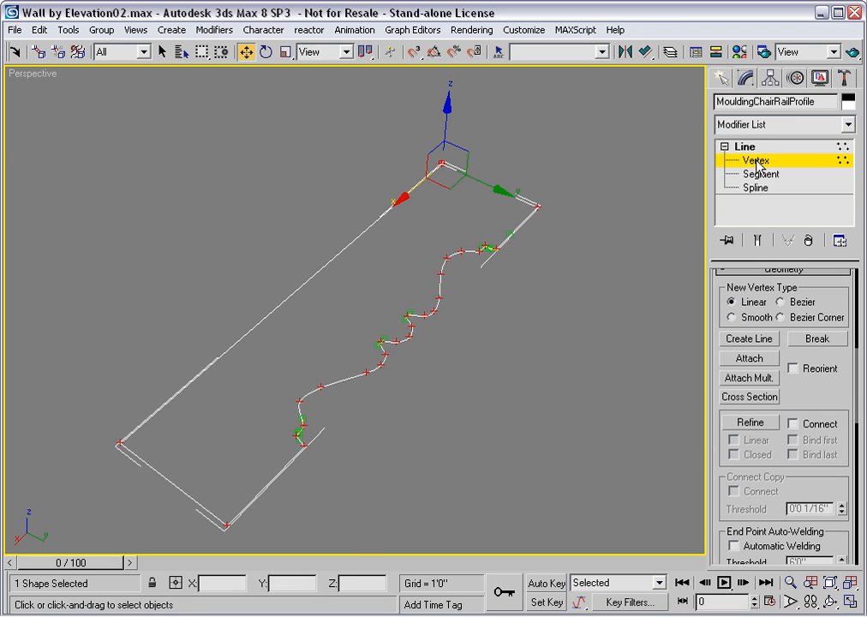
pyautogui.click(454, 407)
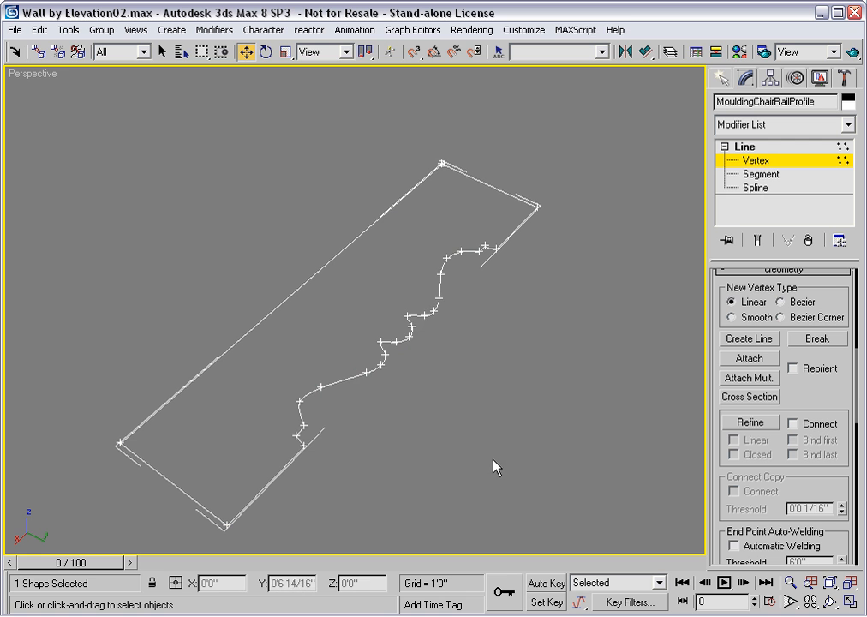
pyautogui.moveTo(467, 407); pyautogui.dragTo(364, 298)
pyautogui.press('Delete')
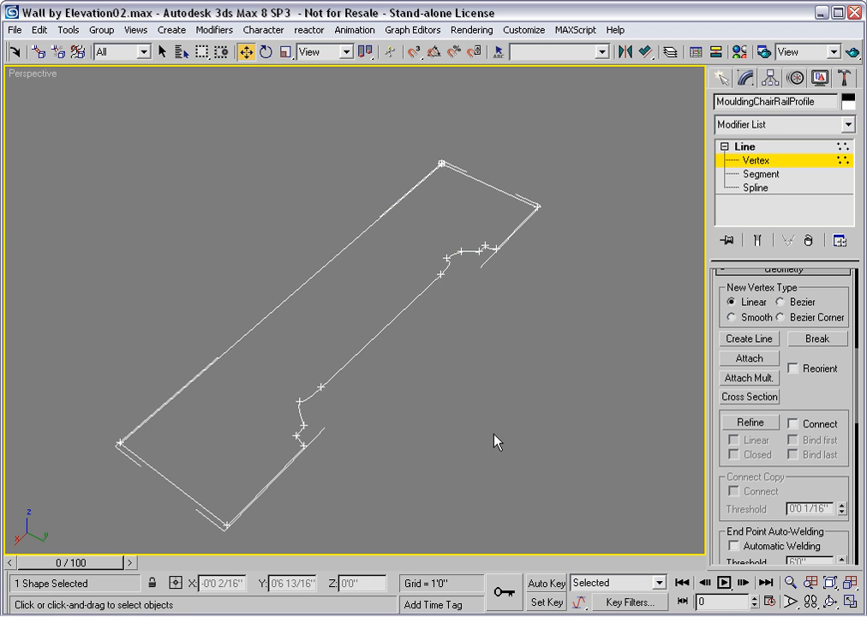
pyautogui.click(760, 161)
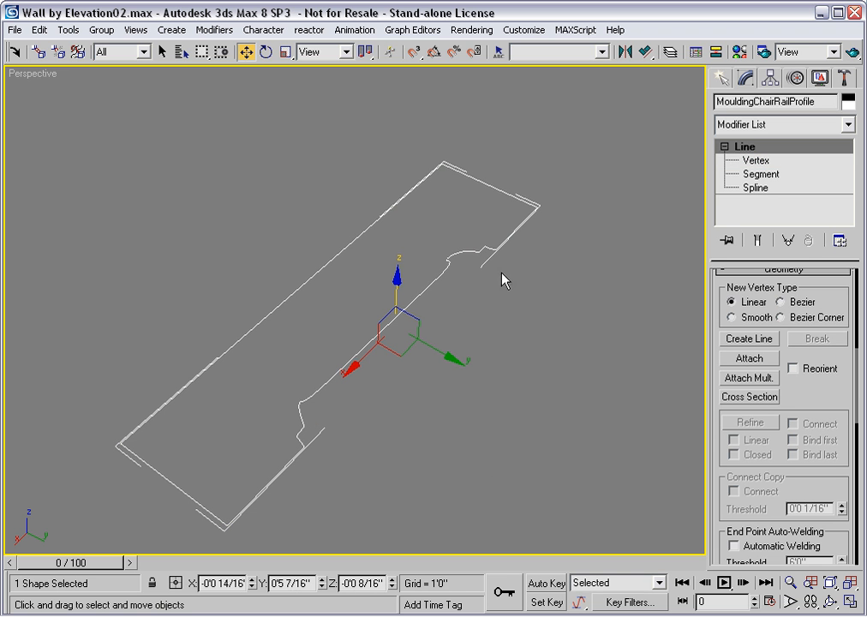
# Step: Exit isolation and examine the updated chair rail moulding up close on both sides of the door frame, leaving it deselected
pyautogui.click(483, 328)
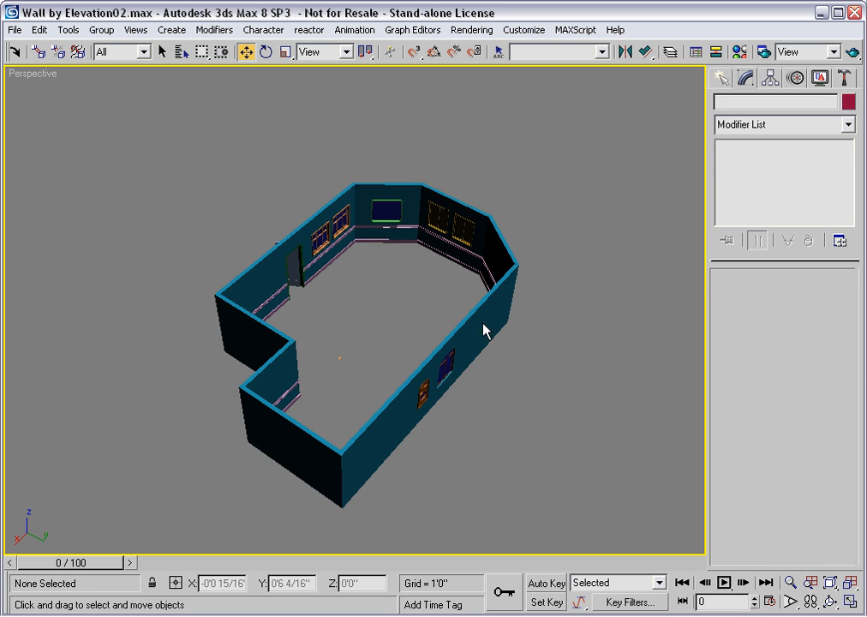
pyautogui.click(324, 276)
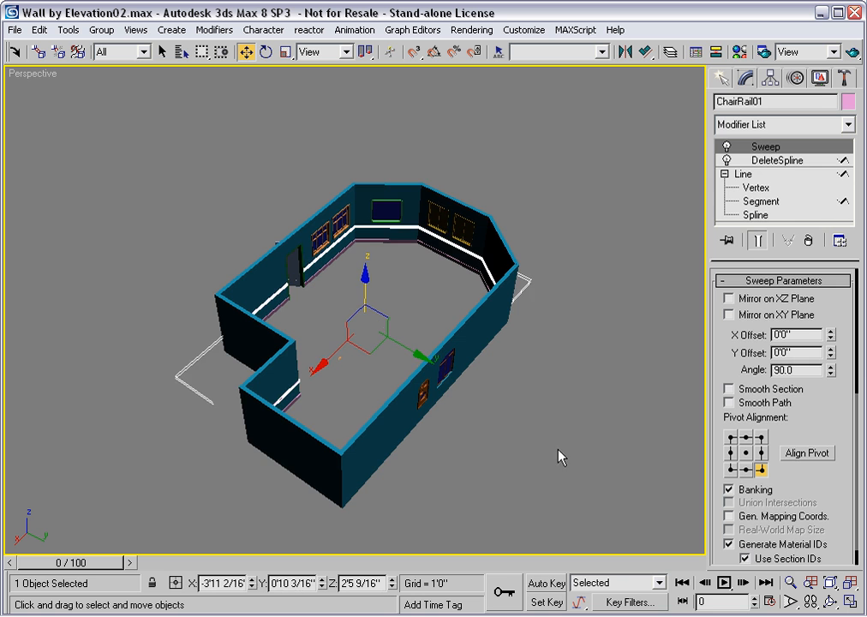
pyautogui.moveTo(308, 342); pyautogui.dragTo(332, 366, button='middle')
pyautogui.scroll(5, 315, 296)
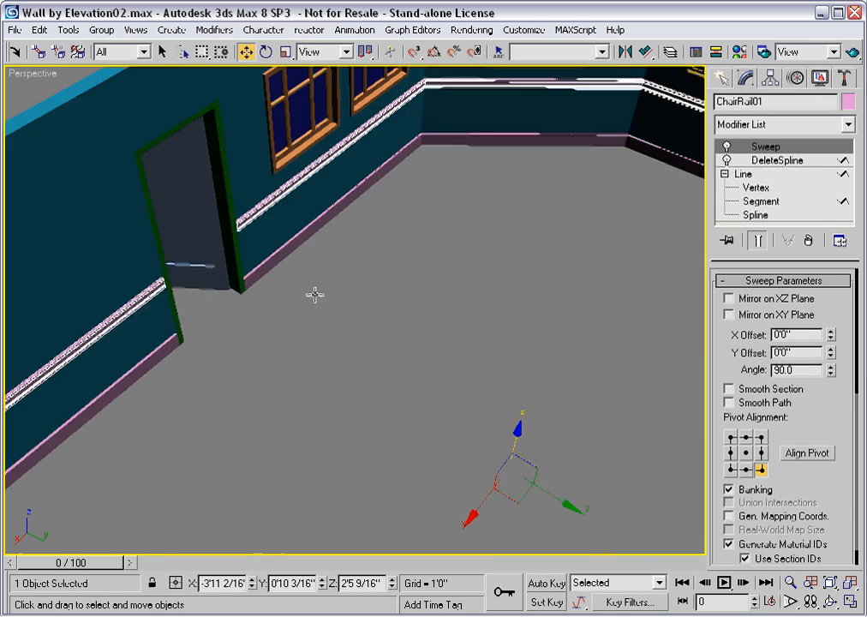
pyautogui.scroll(4, 301, 272)
pyautogui.moveTo(271, 254); pyautogui.dragTo(277, 389, button='middle')
pyautogui.scroll(3, 332, 268)
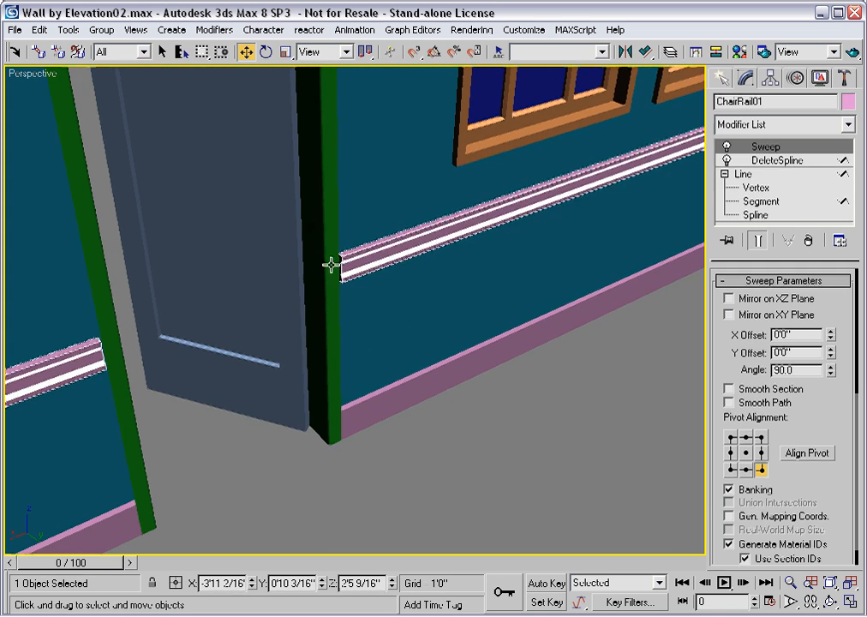
pyautogui.click(262, 440)
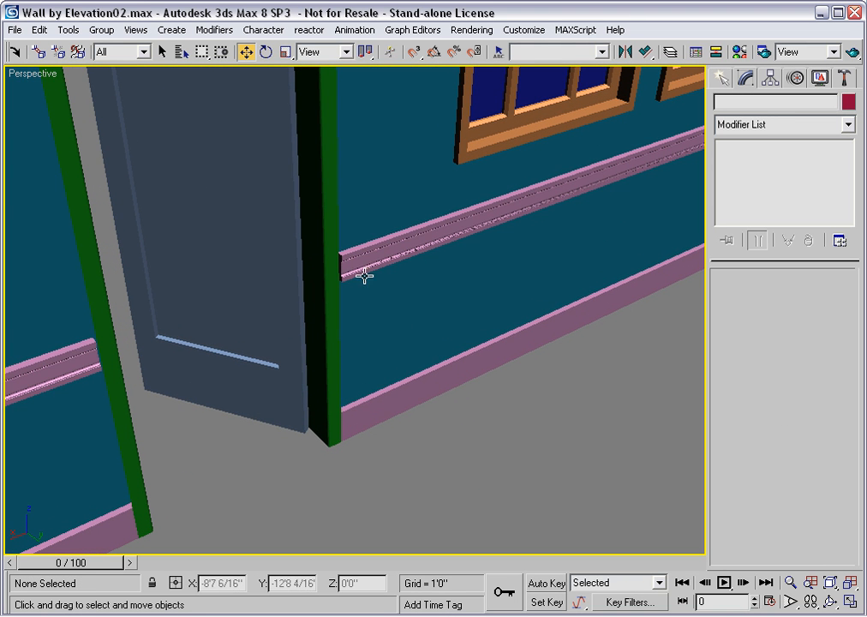